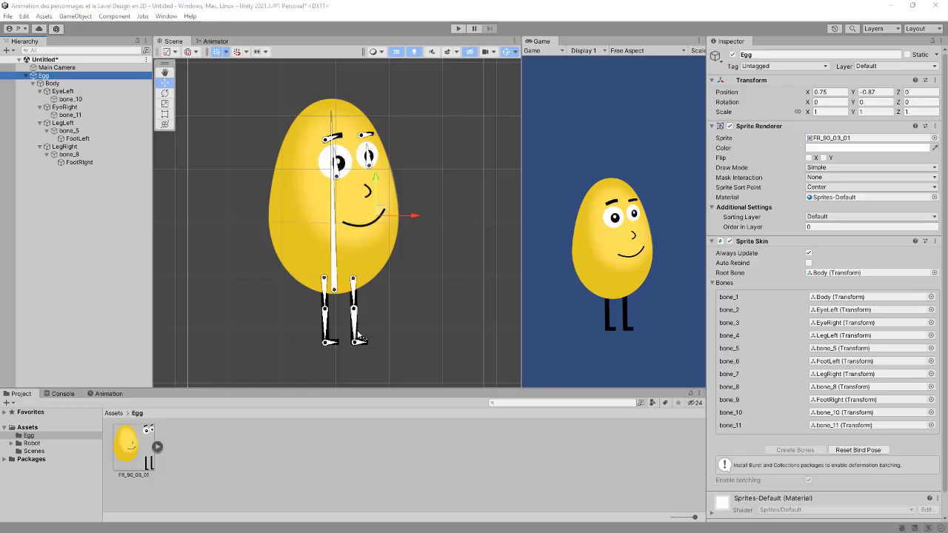
# Try posing the right leg and foot by moving their bones individually, and undo the pose changes
pyautogui.moveTo(359, 337)
pyautogui.mouseDown()
pyautogui.moveTo(378, 330)
pyautogui.moveTo(351, 334)
pyautogui.moveTo(357, 339)
pyautogui.moveTo(368, 304)
pyautogui.moveTo(356, 306)
pyautogui.moveTo(374, 300)
pyautogui.moveTo(370, 334)
pyautogui.mouseUp()
pyautogui.click(395, 319)
pyautogui.click(372, 335)
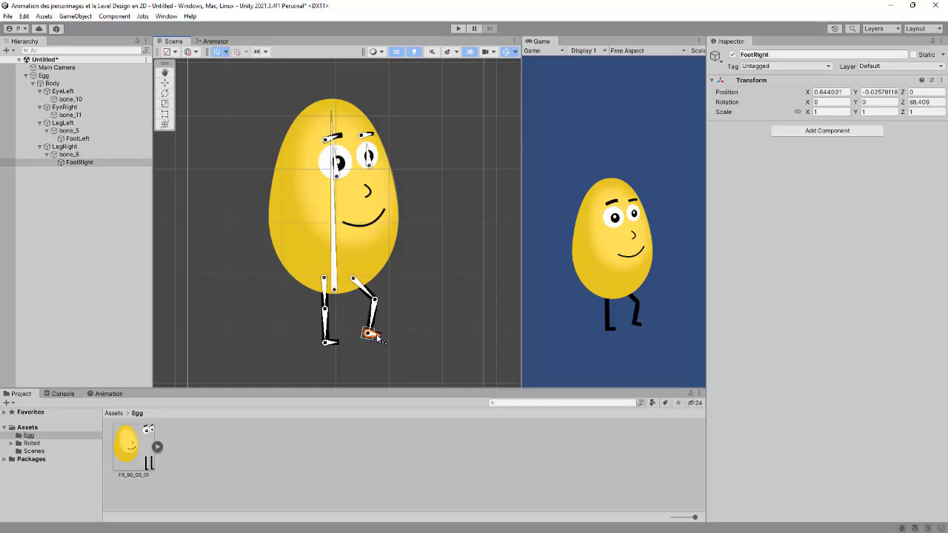
pyautogui.click(376, 338)
pyautogui.click(375, 337)
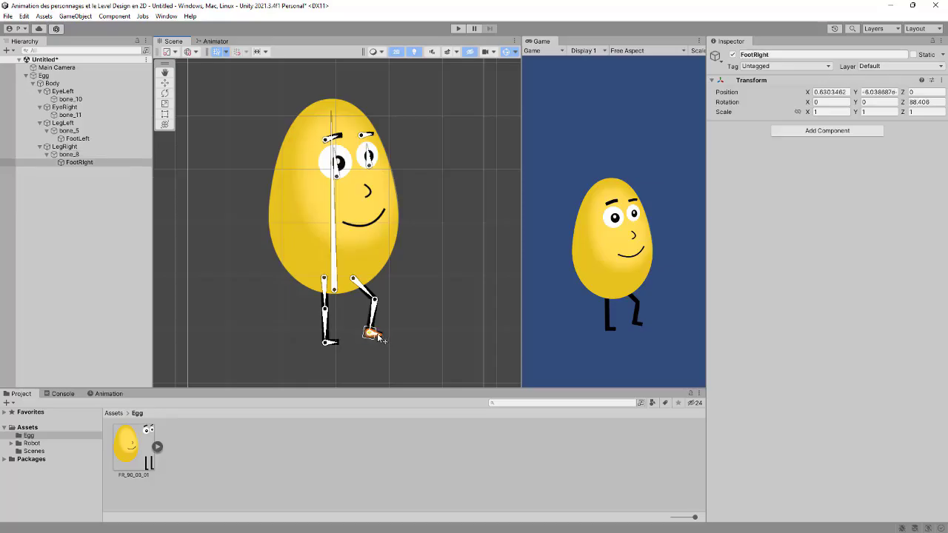
pyautogui.moveTo(372, 334); pyautogui.dragTo(382, 346)
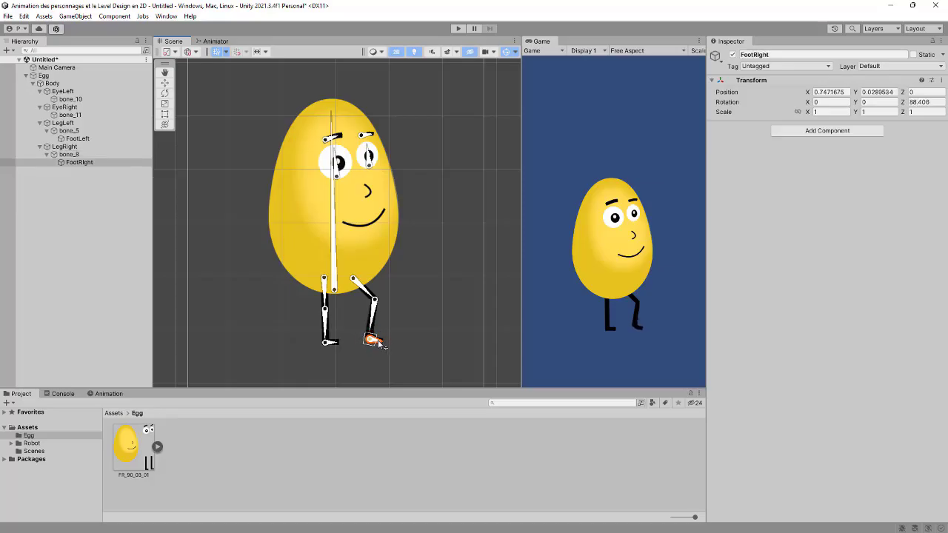
pyautogui.click(384, 336)
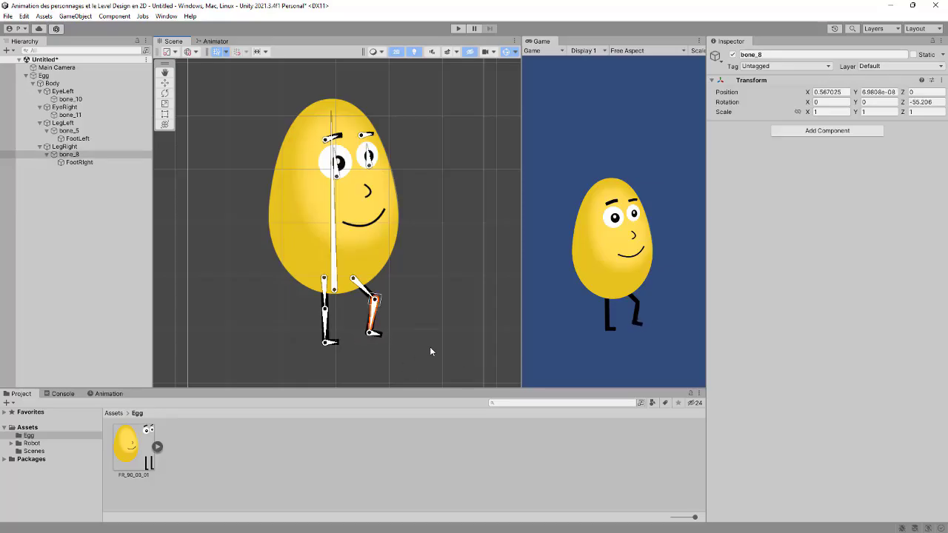
pyautogui.hotkey('ctrl', 'z')
pyautogui.hotkey('ctrl', 'z')
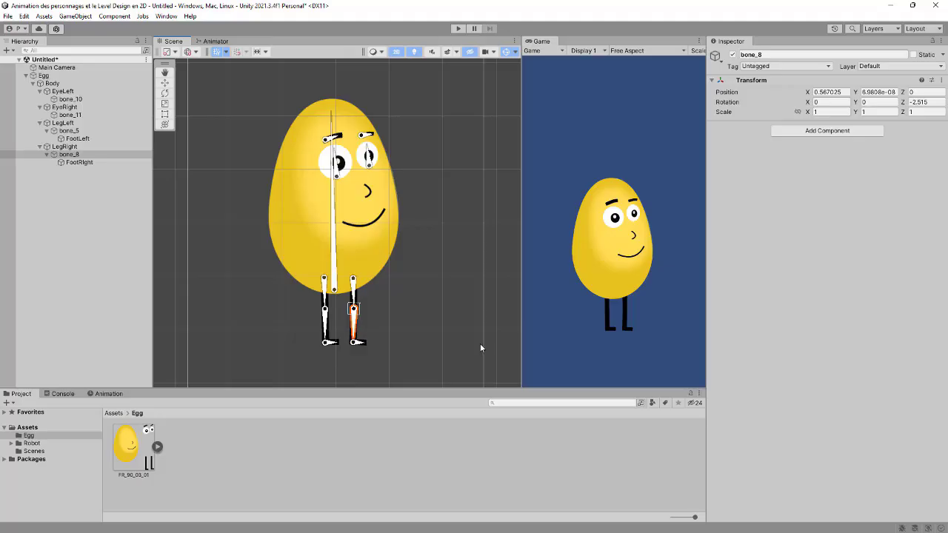
# Shift the right leg's upper bone slightly closer to the left leg
pyautogui.moveTo(354, 283); pyautogui.dragTo(325, 283)
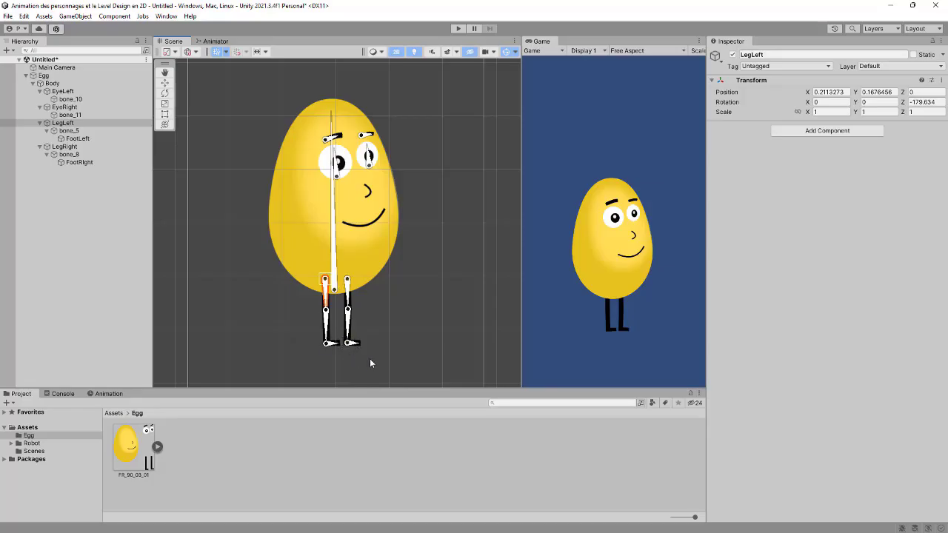
# Add an IK Manager 2D component to the Egg object and collapse its Sprite Skin and Sprite Renderer components
pyautogui.click(45, 76)
pyautogui.scroll(-2, 797, 334)
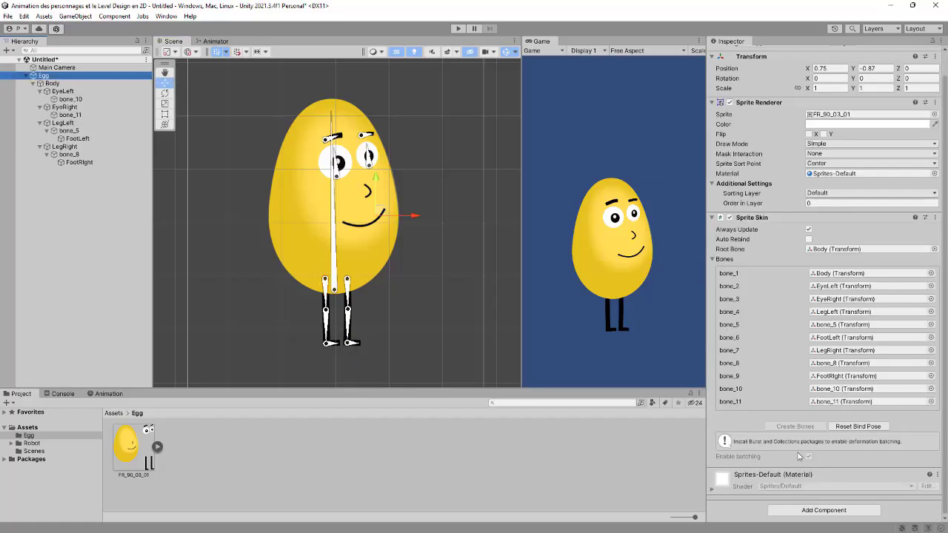
pyautogui.click(805, 510)
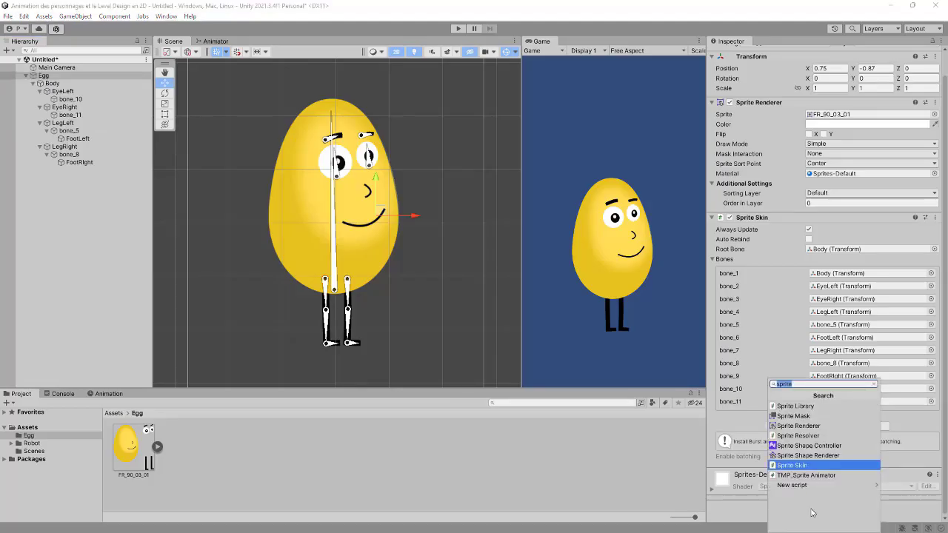
pyautogui.write('ikm')
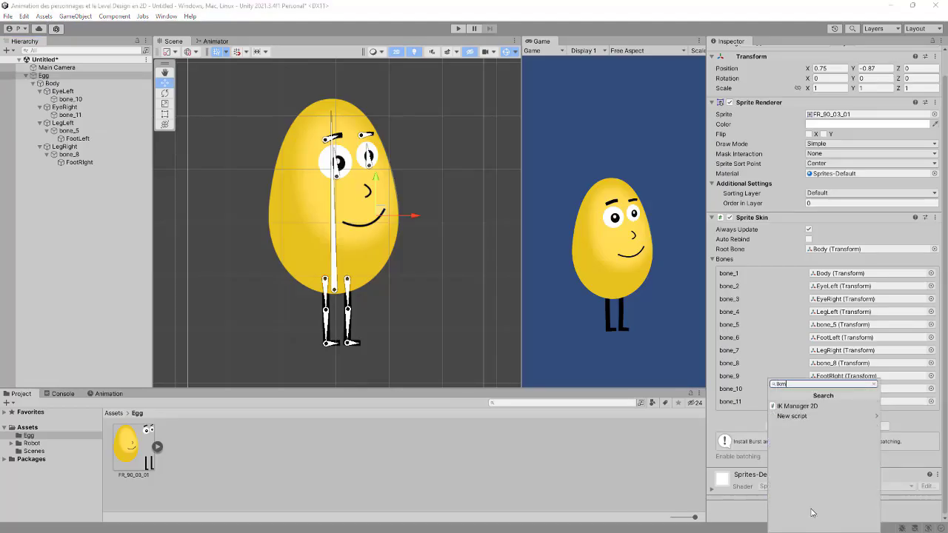
pyautogui.click(809, 407)
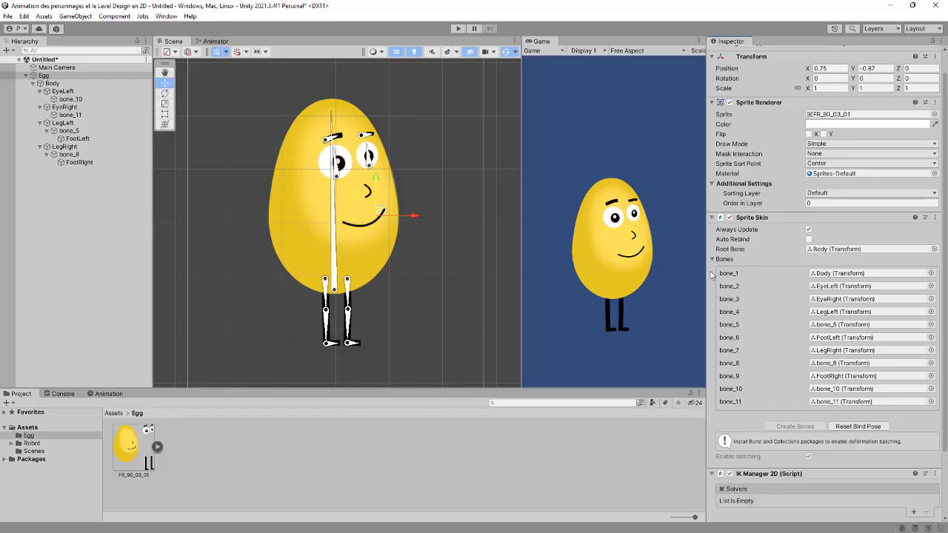
pyautogui.click(712, 218)
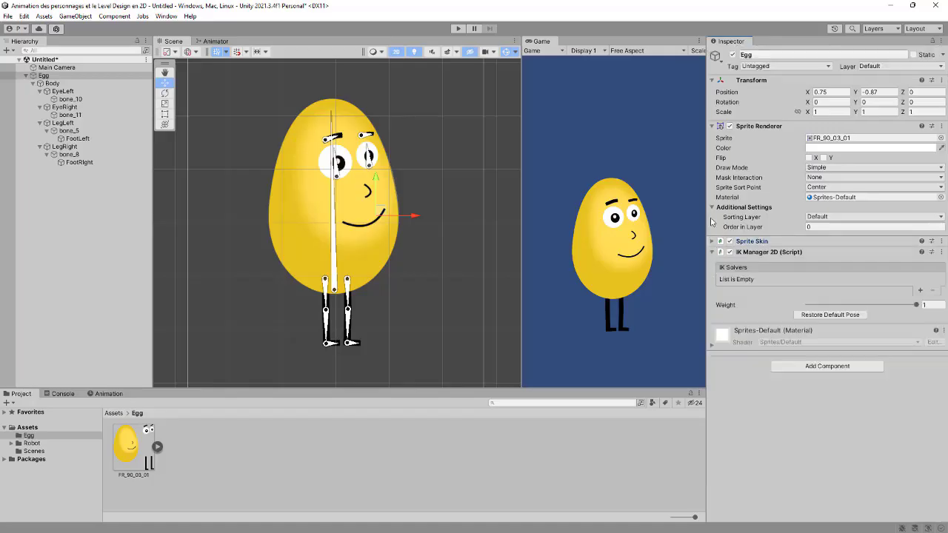
pyautogui.click(712, 127)
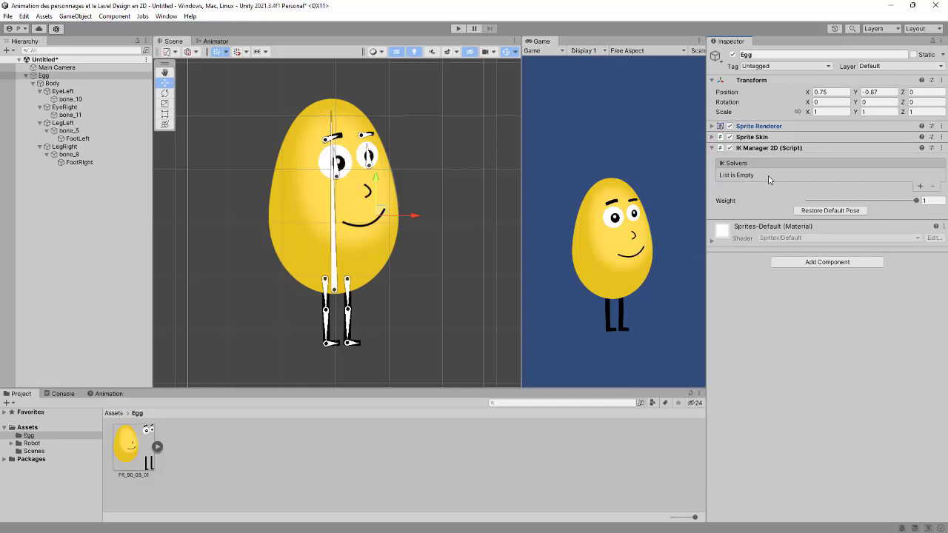
# Add a Limb solver to Egg's IK Manager 2D and move it just below the left foot
pyautogui.click(920, 185)
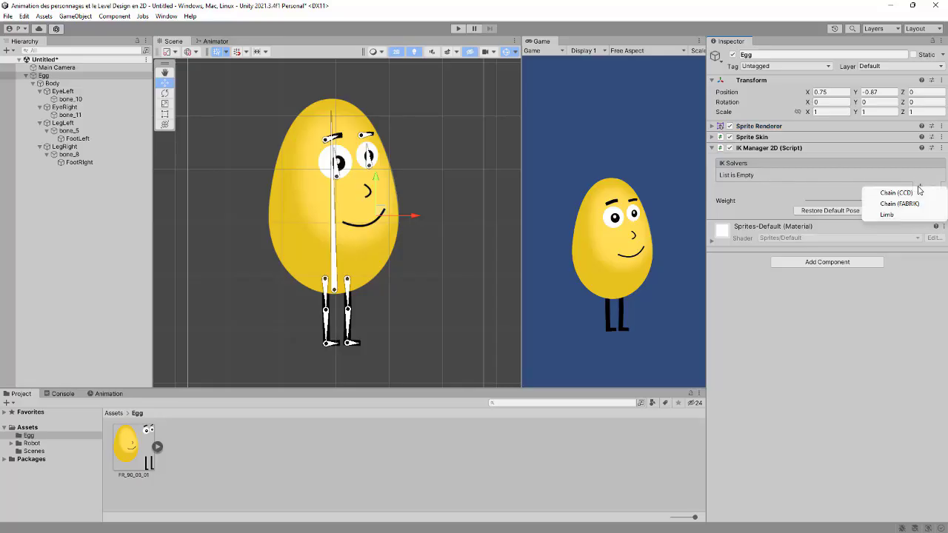
pyautogui.click(887, 214)
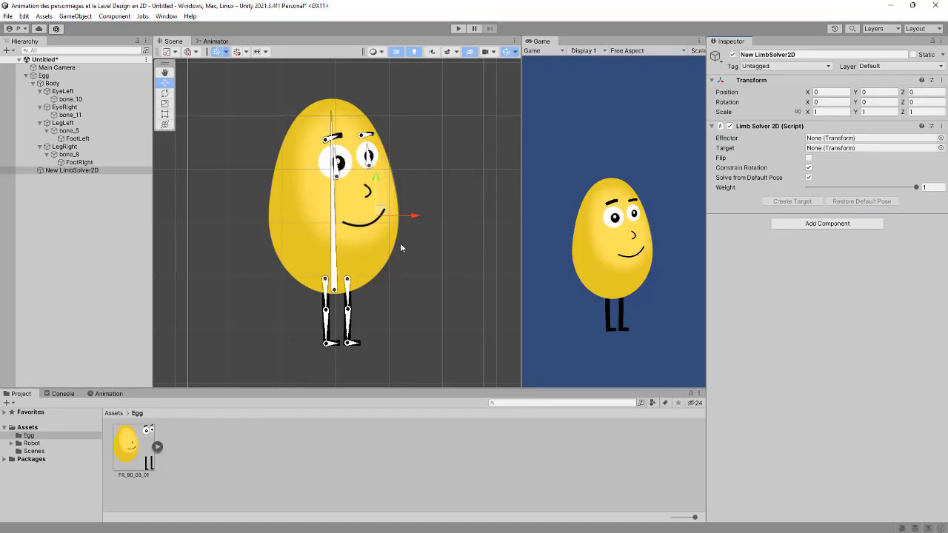
pyautogui.click(59, 172)
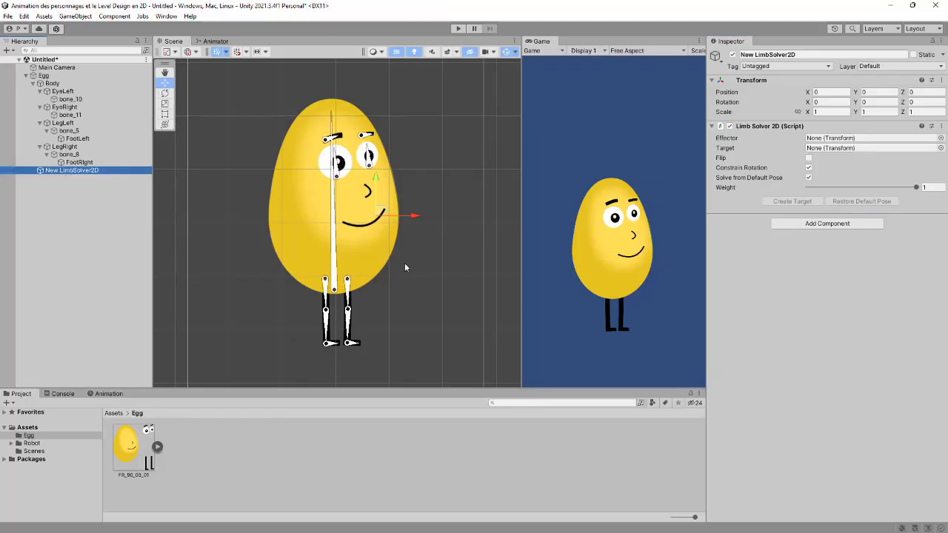
pyautogui.moveTo(383, 214); pyautogui.dragTo(332, 360)
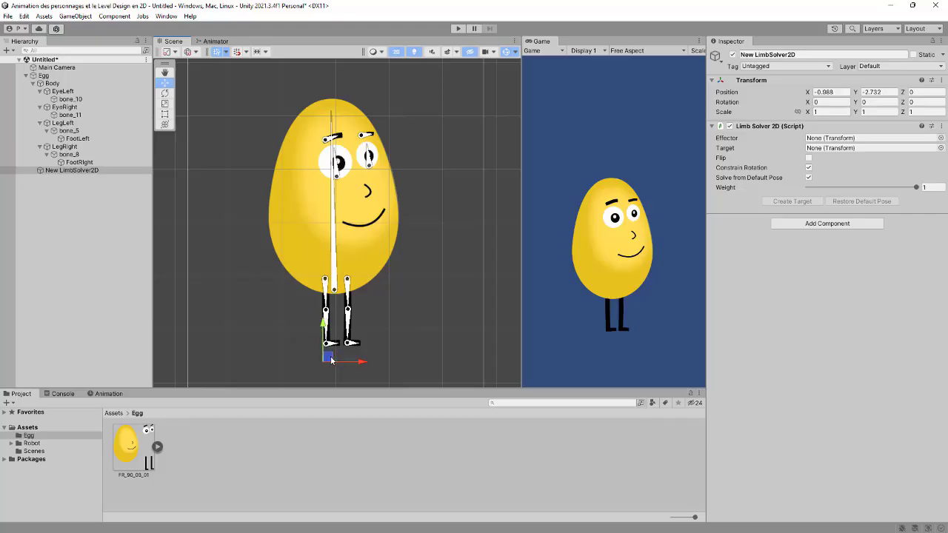
# Give the limb solver a round magenta icon and nudge it to about X -0.97, Y -2.87
pyautogui.click(716, 57)
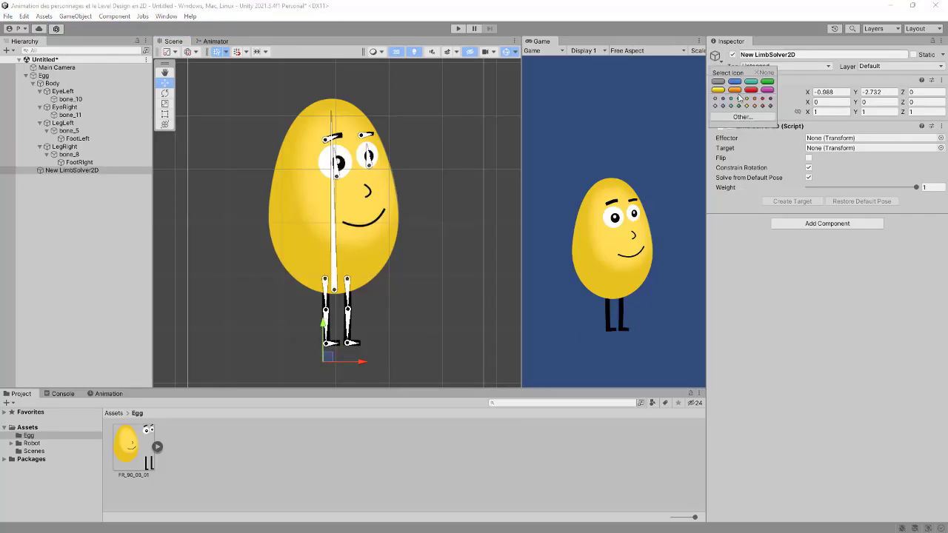
pyautogui.click(770, 98)
pyautogui.moveTo(330, 360); pyautogui.dragTo(331, 366)
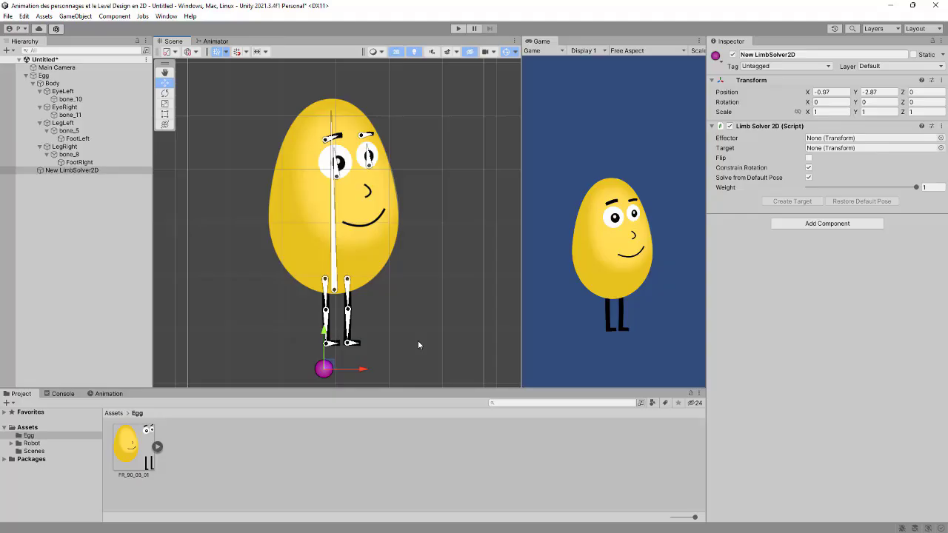
# Assign the FootLeft bone as the limb solver's effector and create the solver's target
pyautogui.click(74, 171)
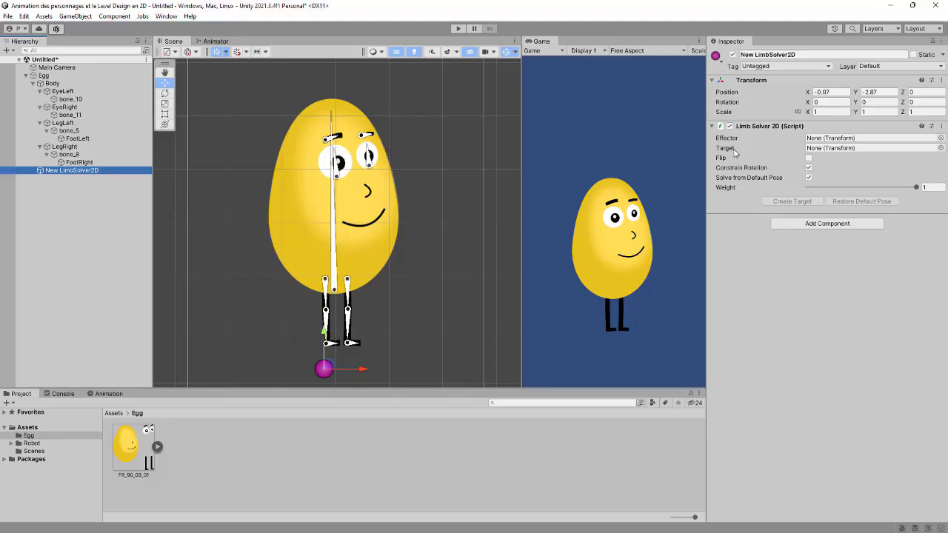
pyautogui.moveTo(736, 153)
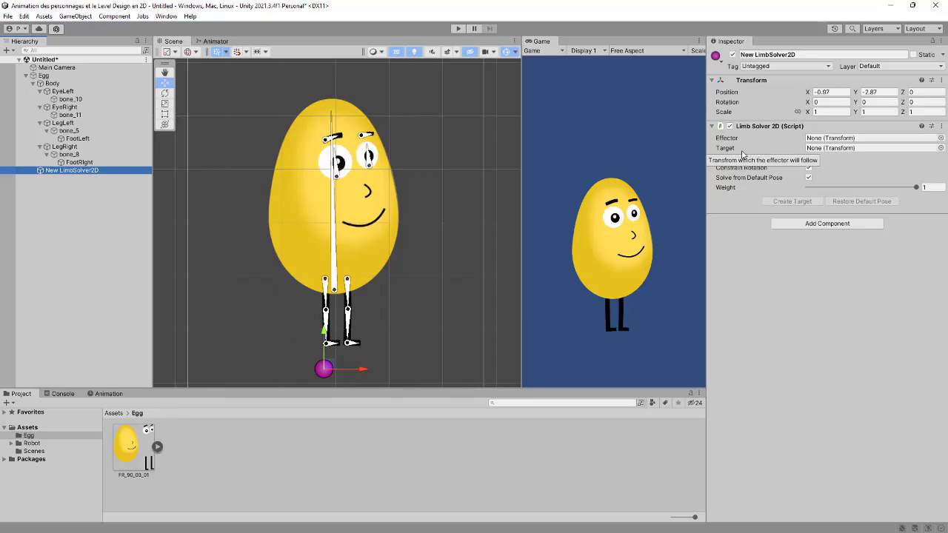
pyautogui.click(327, 343)
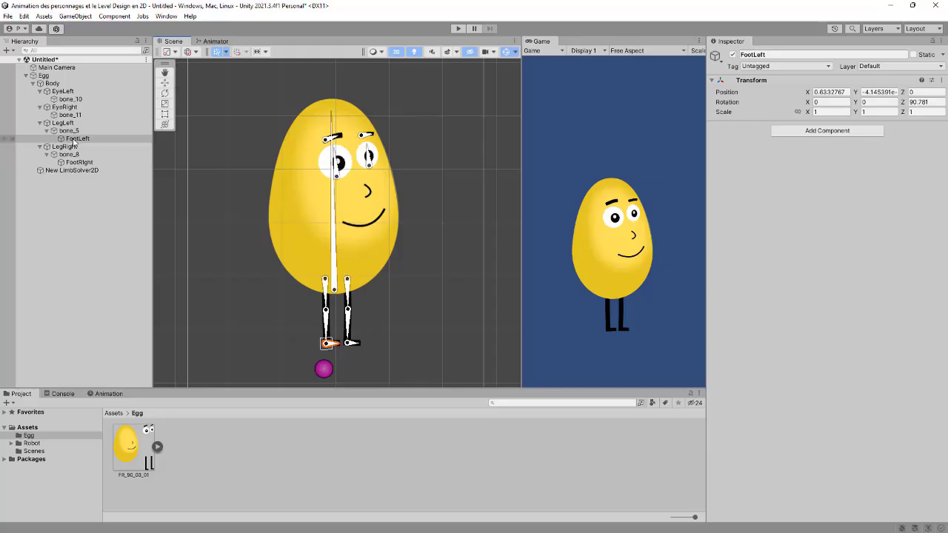
pyautogui.click(72, 170)
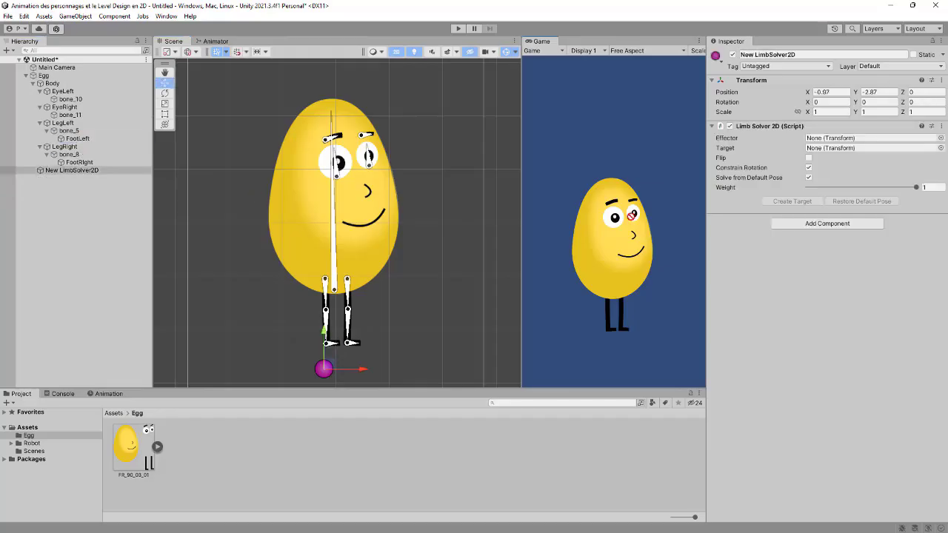
pyautogui.moveTo(632, 215); pyautogui.dragTo(835, 139)
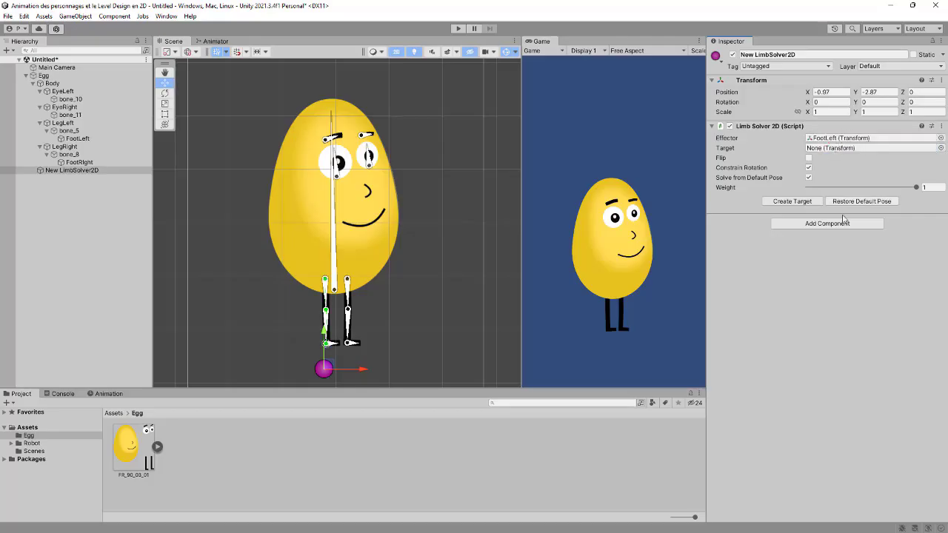
pyautogui.click(794, 203)
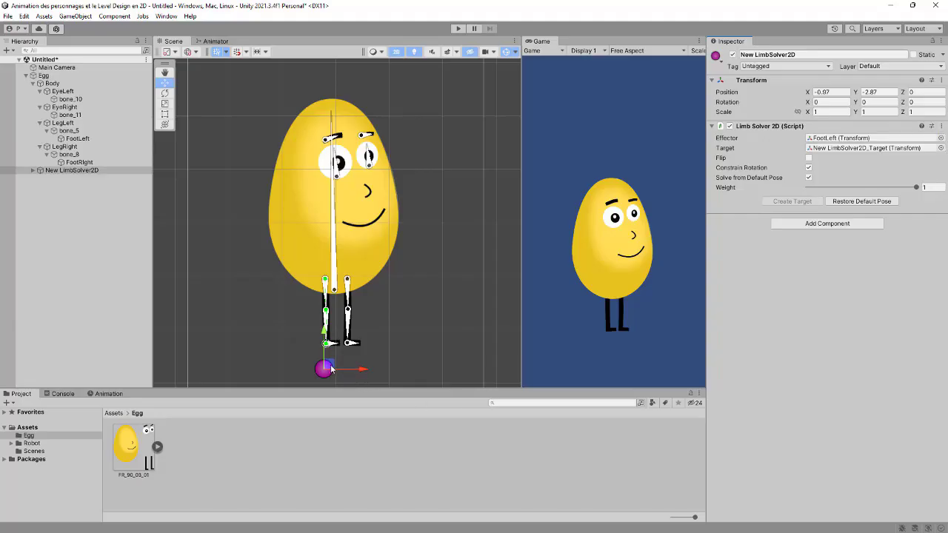
# Disable Constrain Rotation on the left leg's limb solver and test the leg by moving the solver, leaving it at about X -1.007, Y -2.907
pyautogui.moveTo(331, 369)
pyautogui.mouseDown()
pyautogui.moveTo(320, 354)
pyautogui.moveTo(282, 353)
pyautogui.moveTo(326, 371)
pyautogui.moveTo(327, 352)
pyautogui.moveTo(318, 362)
pyautogui.moveTo(327, 372)
pyautogui.mouseUp()
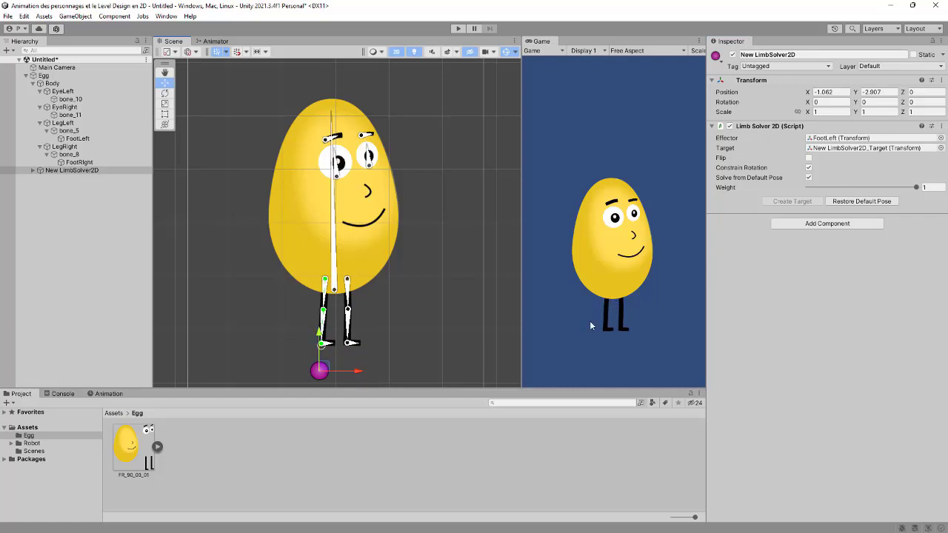
pyautogui.click(809, 168)
pyautogui.moveTo(324, 371); pyautogui.dragTo(340, 347)
pyautogui.click(337, 343)
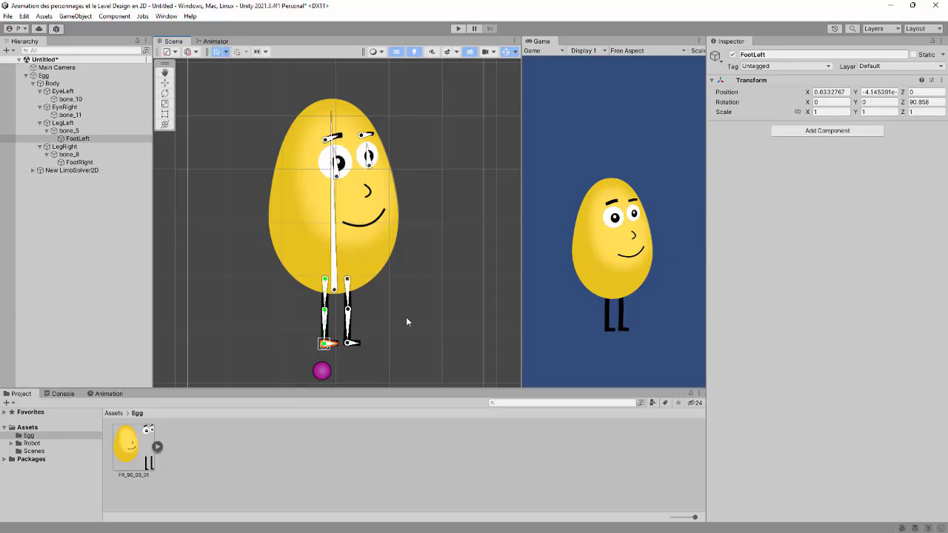
# Rename the limb solver object as "Left Leg LimbSolver2D"
pyautogui.click(68, 171)
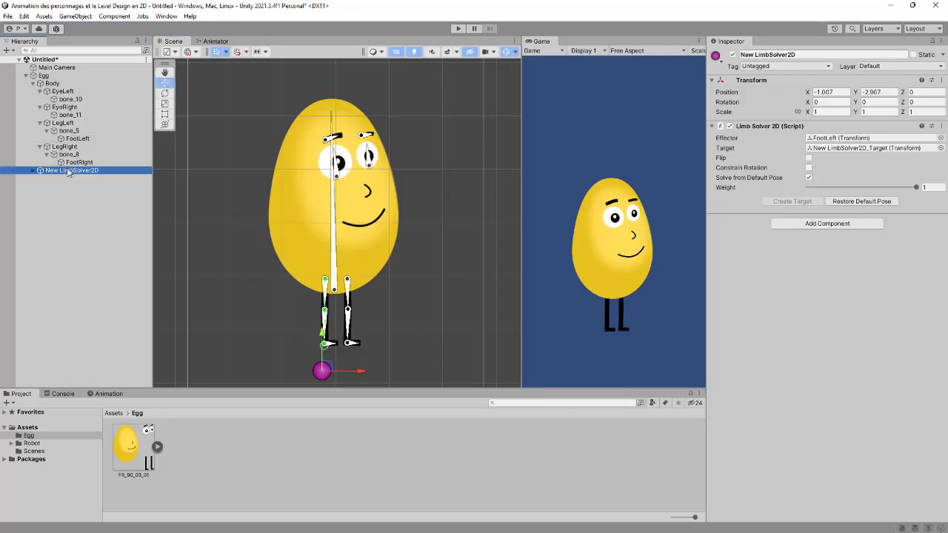
pyautogui.rightClick(72, 173)
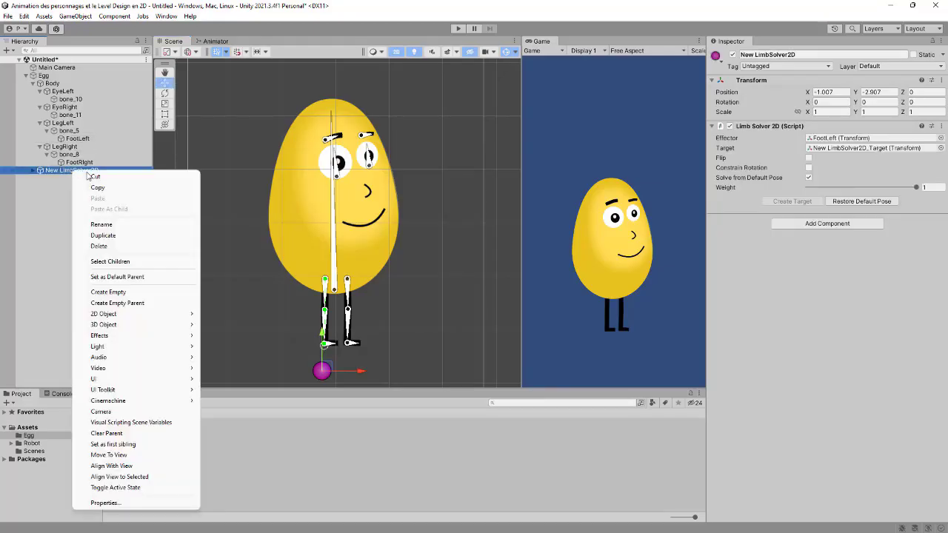
pyautogui.click(112, 226)
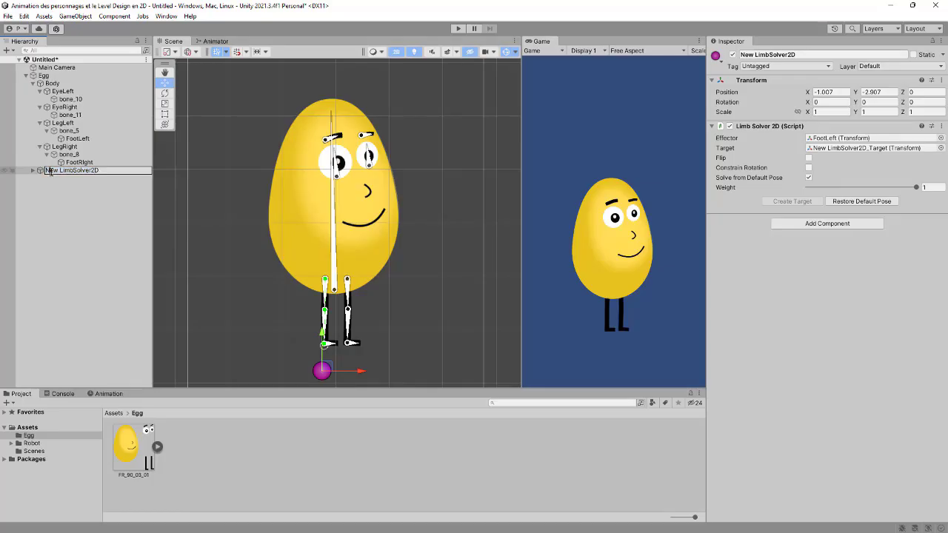
pyautogui.write('LEft')
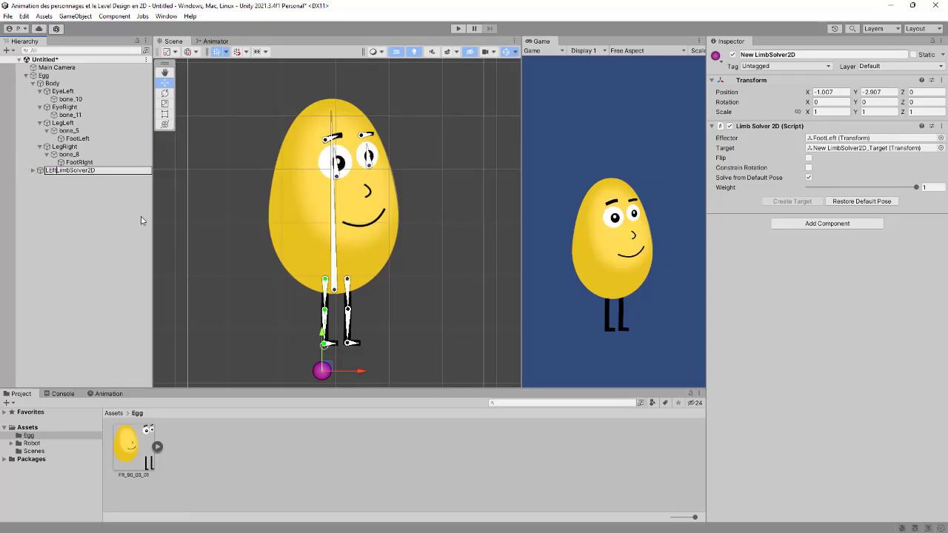
pyautogui.write(' Leg')
pyautogui.press('BackSpace')
pyautogui.press('BackSpace')
pyautogui.press('BackSpace')
pyautogui.press('BackSpace')
pyautogui.press('BackSpace')
pyautogui.press('BackSpace')
pyautogui.press('BackSpace')
pyautogui.write('eft Leg')
pyautogui.press('Return')
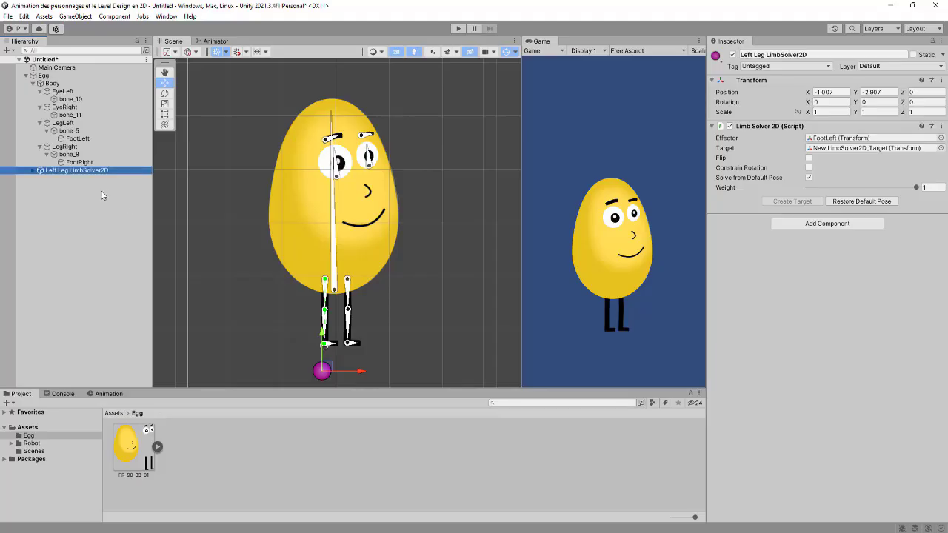
# Add a second Limb solver to the IK Manager 2D of the Egg object
pyautogui.click(44, 75)
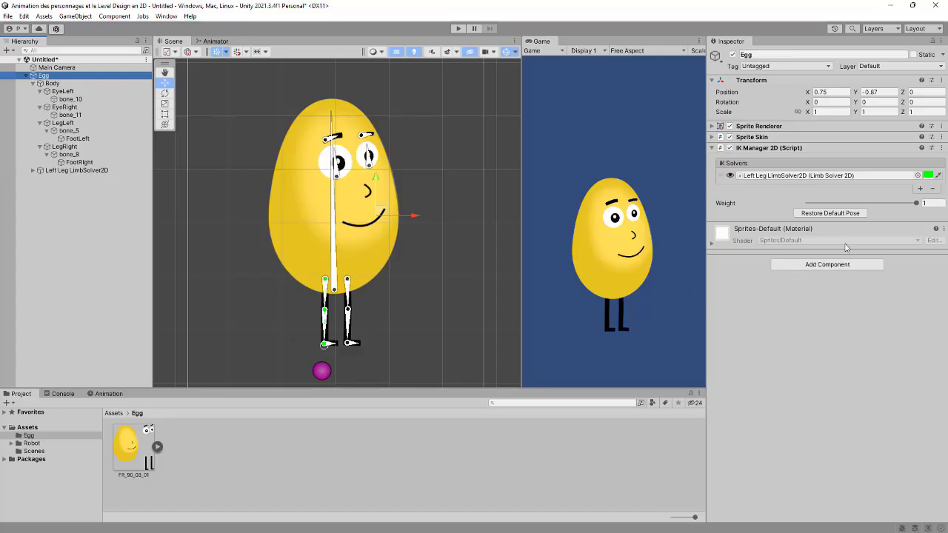
pyautogui.click(921, 188)
pyautogui.click(902, 218)
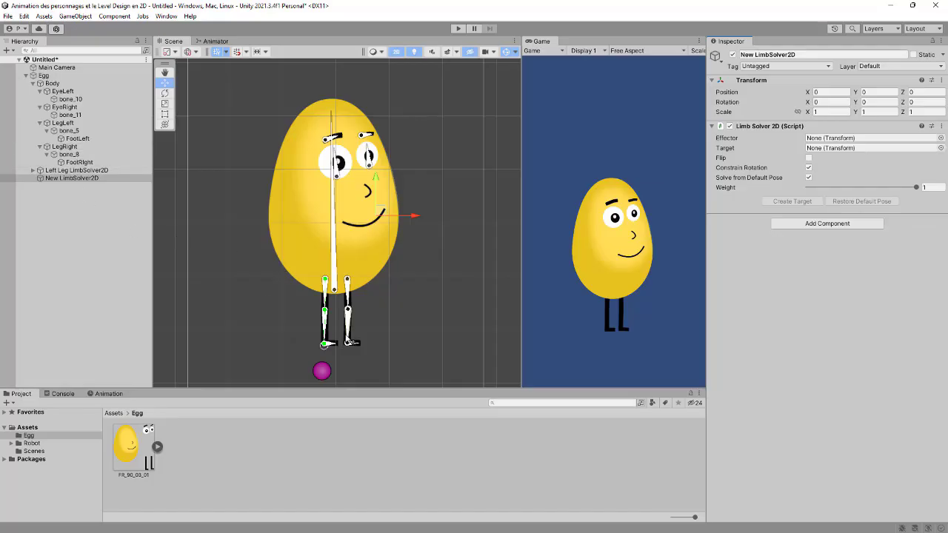
# Assign the FootRight bone as the effector of the new limb solver
pyautogui.click(353, 343)
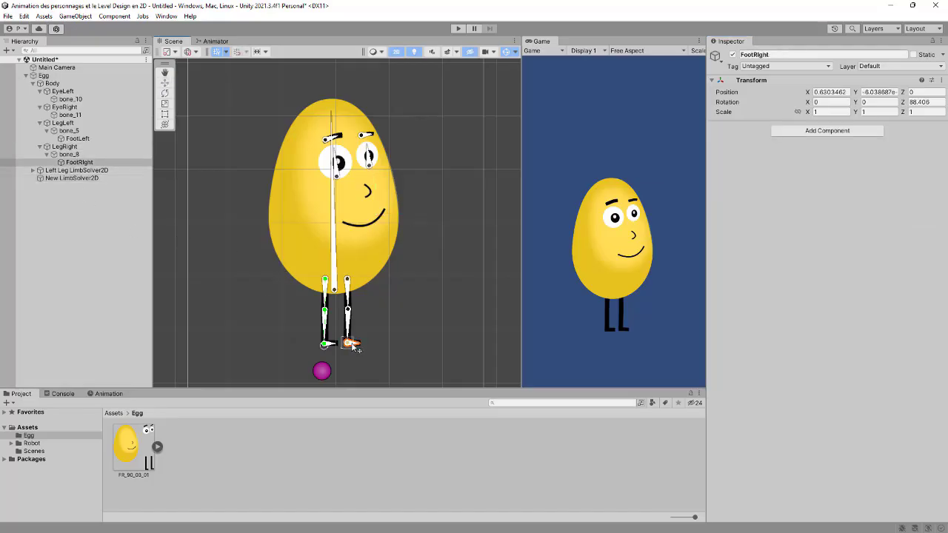
pyautogui.click(71, 178)
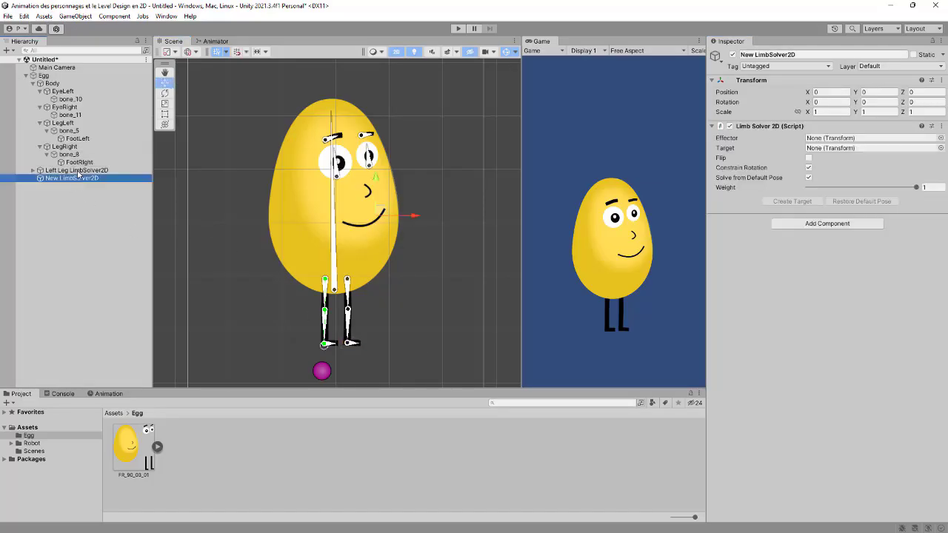
pyautogui.moveTo(77, 165); pyautogui.dragTo(811, 139)
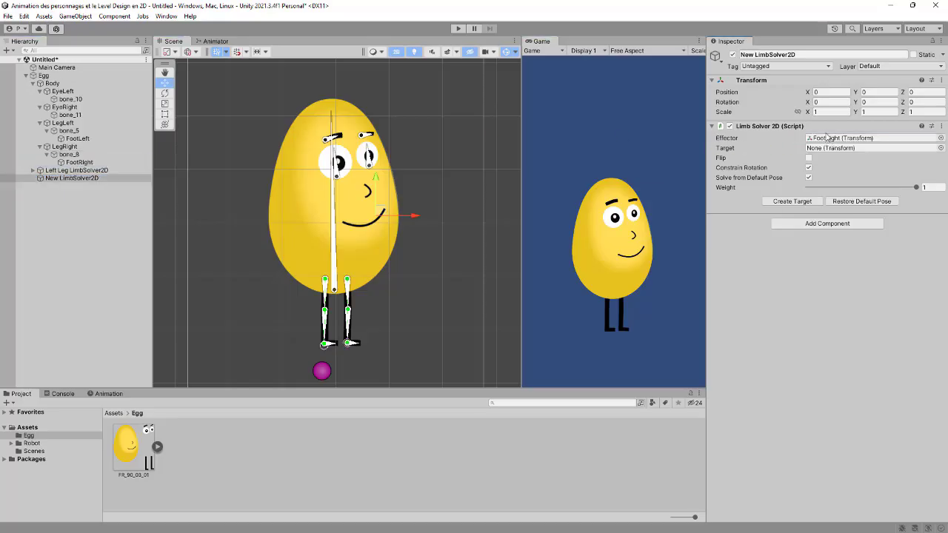
pyautogui.click(800, 202)
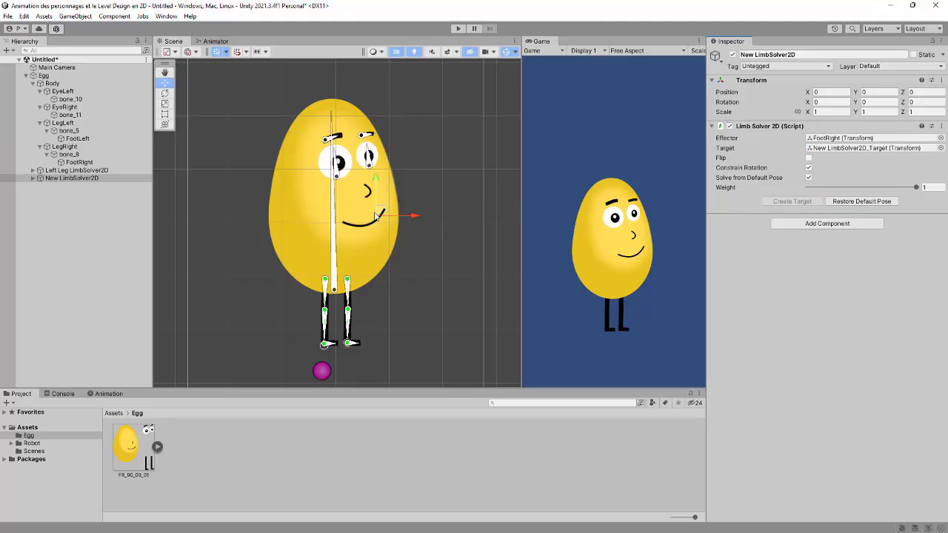
pyautogui.moveTo(375, 215)
pyautogui.mouseDown()
pyautogui.moveTo(385, 205)
pyautogui.moveTo(384, 213)
pyautogui.mouseUp()
pyautogui.hotkey('ctrl', 'z')
pyautogui.hotkey('ctrl', 'z')
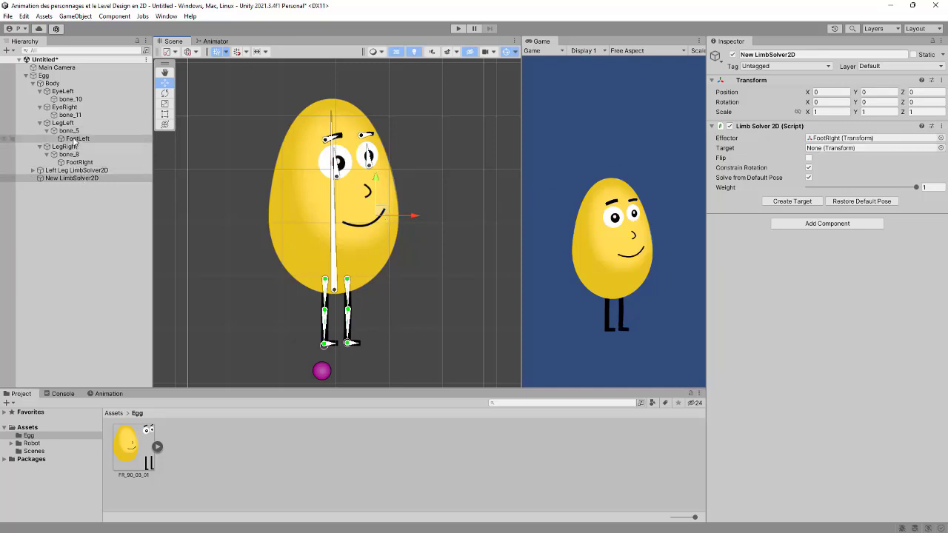
# Place the new limb solver below the right foot at about X -0.452, Y -2.898 and give it a red circle icon
pyautogui.moveTo(77, 162); pyautogui.dragTo(843, 140)
pyautogui.moveTo(386, 215); pyautogui.dragTo(358, 375)
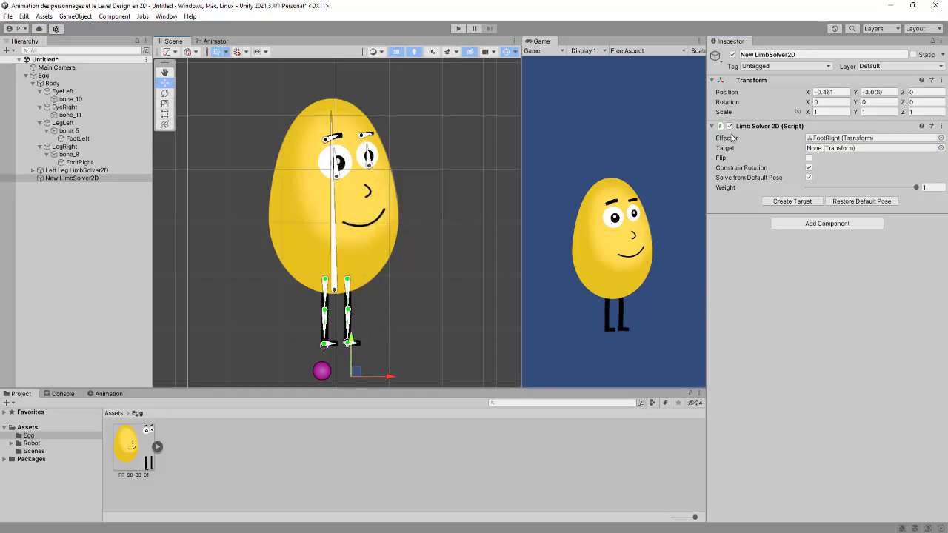
pyautogui.click(719, 60)
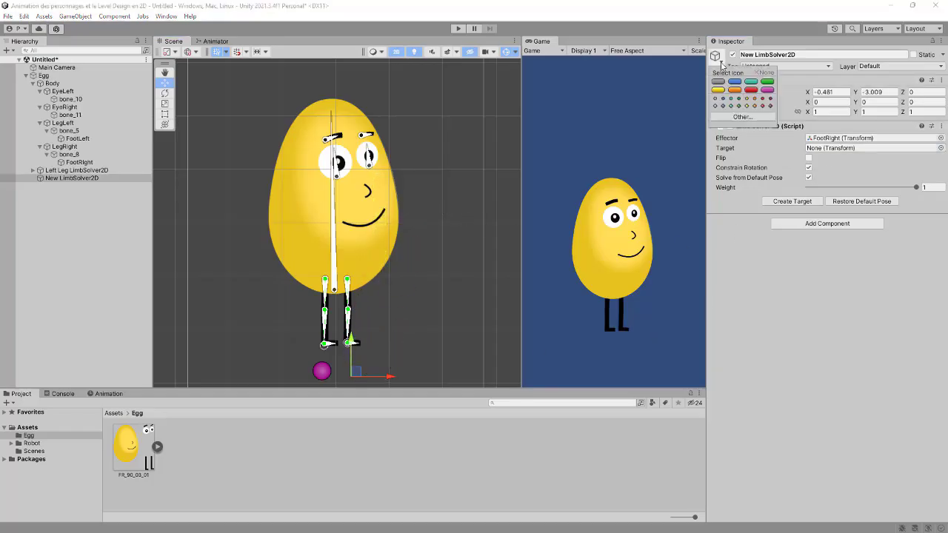
pyautogui.click(764, 98)
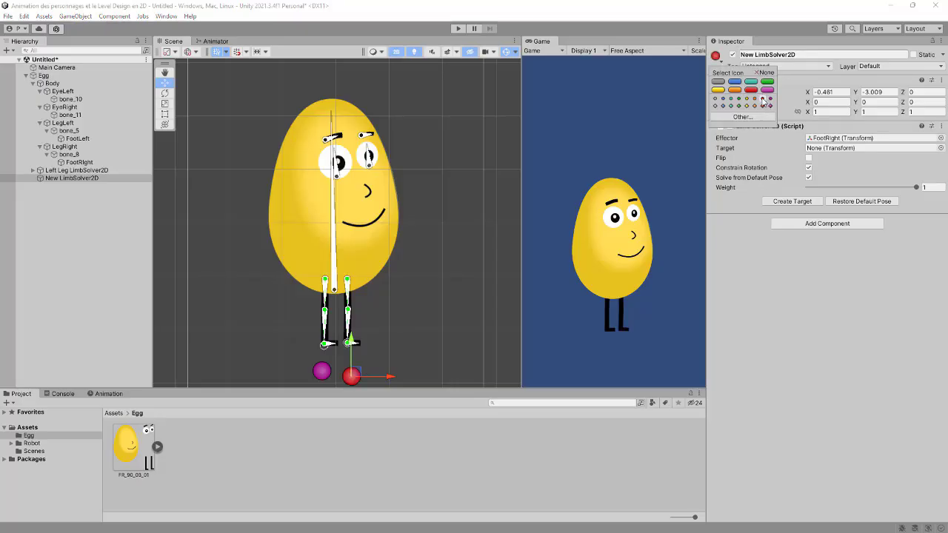
pyautogui.moveTo(358, 376); pyautogui.dragTo(358, 371)
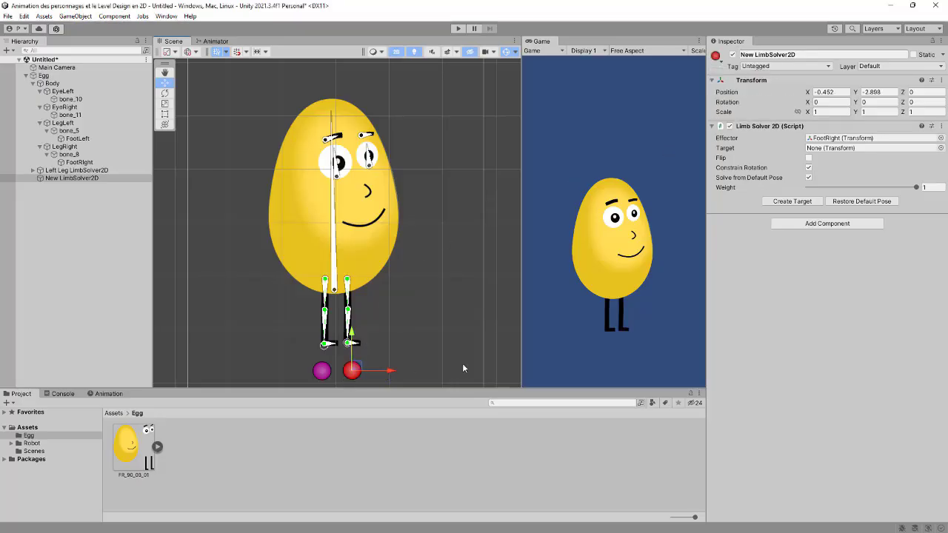
# Create the target for the FootRight limb solver and disable its Constrain Rotation option
pyautogui.click(791, 204)
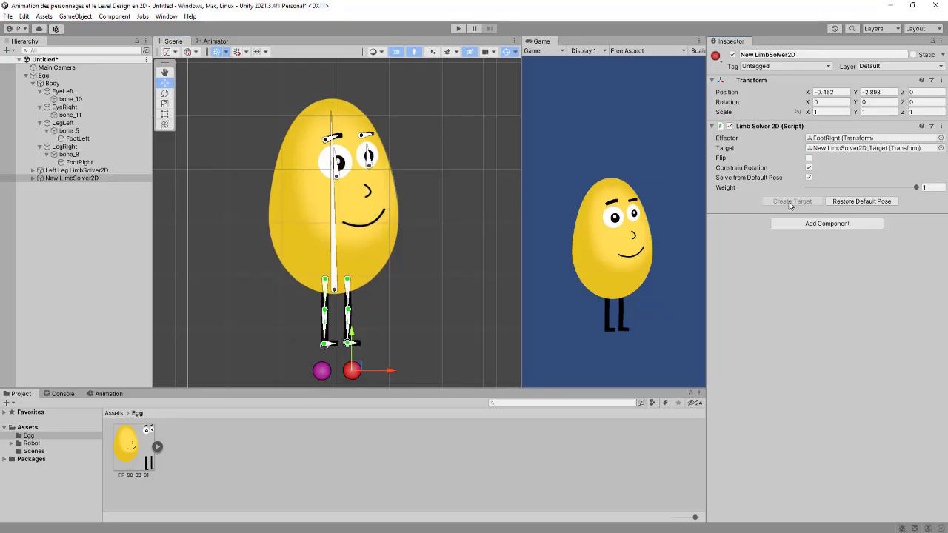
pyautogui.moveTo(369, 359)
pyautogui.mouseDown()
pyautogui.moveTo(369, 348)
pyautogui.moveTo(359, 364)
pyautogui.mouseUp()
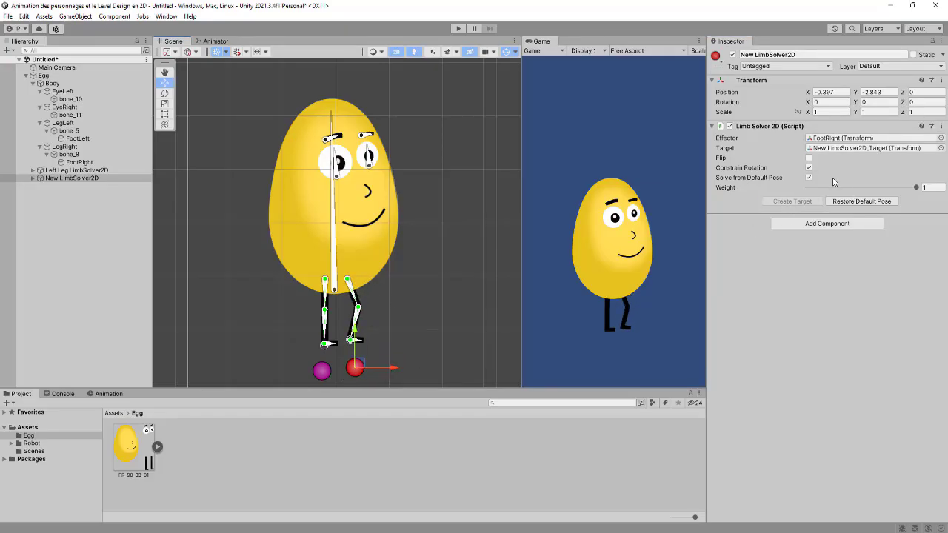
pyautogui.click(809, 168)
# Bend the left leg by moving its solver to about X -1.432, Y -2.621, and try the Flip option on it
pyautogui.moveTo(357, 366); pyautogui.dragTo(304, 354)
pyautogui.click(323, 369)
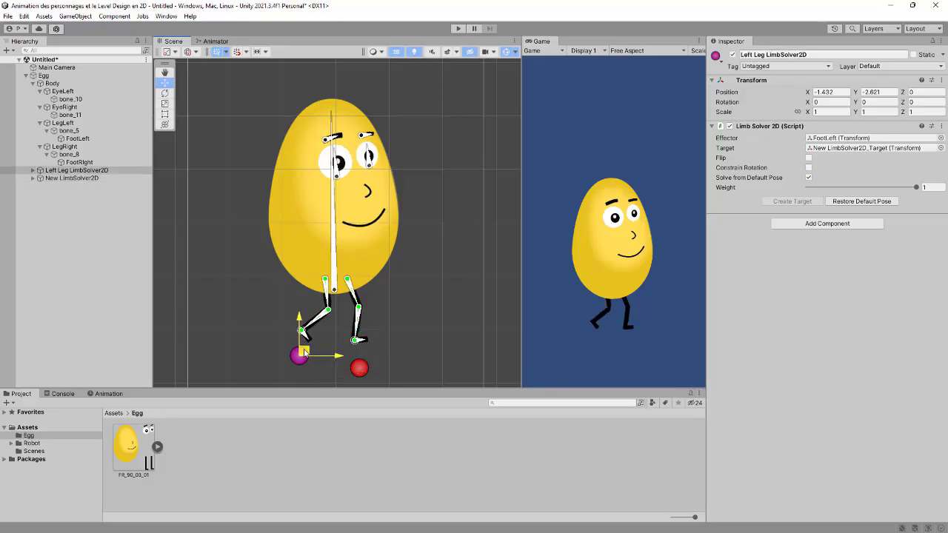
pyautogui.click(809, 158)
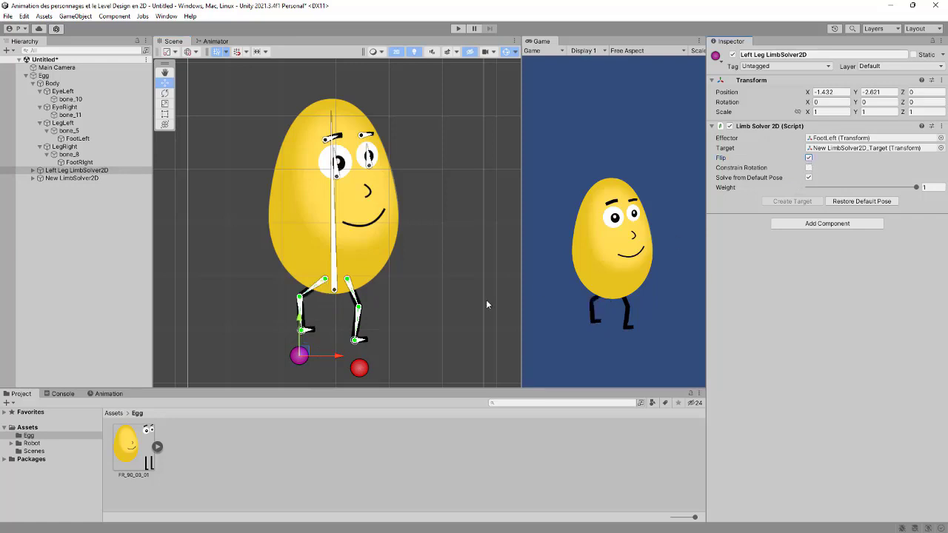
pyautogui.moveTo(300, 355); pyautogui.dragTo(356, 374)
pyautogui.click(809, 158)
# Pose both legs with their solvers, leaving the right one at about X -0.406, Y -2.945 and the left at X -1.073, Y -2.898
pyautogui.click(360, 367)
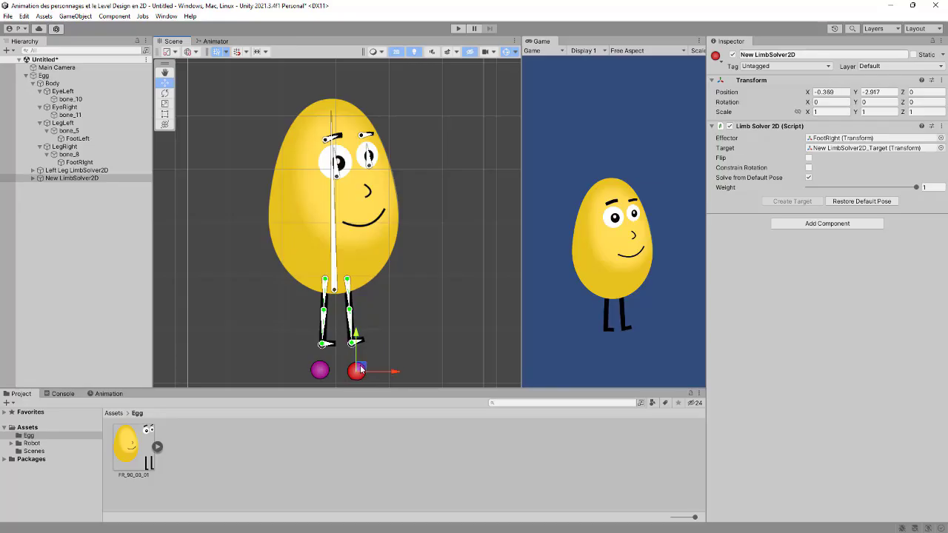
pyautogui.click(360, 344)
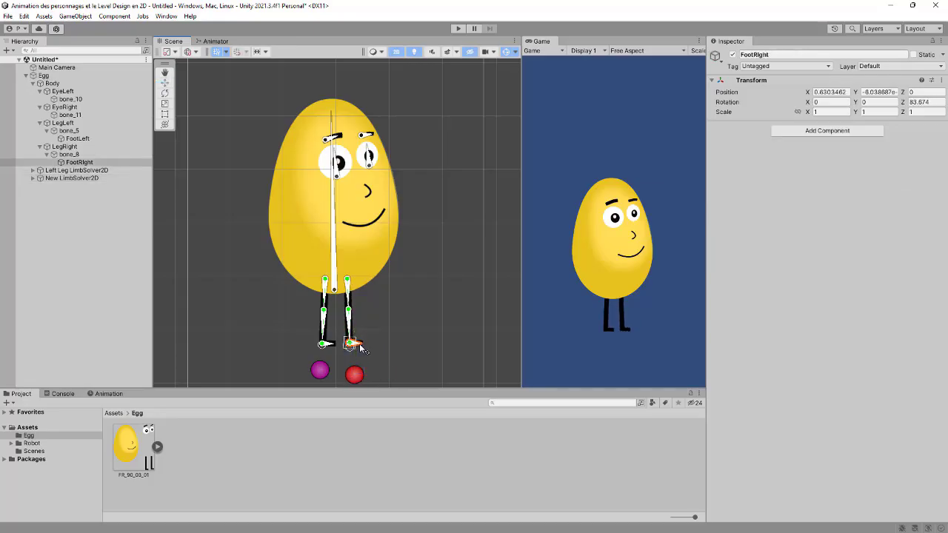
pyautogui.click(357, 374)
pyautogui.moveTo(356, 374); pyautogui.dragTo(297, 353)
pyautogui.click(320, 370)
pyautogui.click(363, 353)
pyautogui.moveTo(363, 353); pyautogui.dragTo(357, 373)
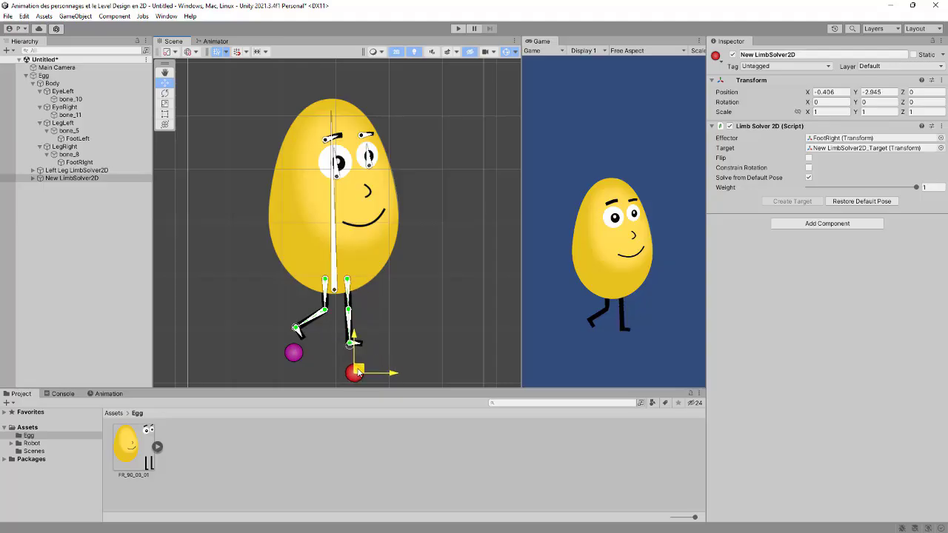
pyautogui.click(294, 353)
pyautogui.moveTo(295, 353); pyautogui.dragTo(324, 372)
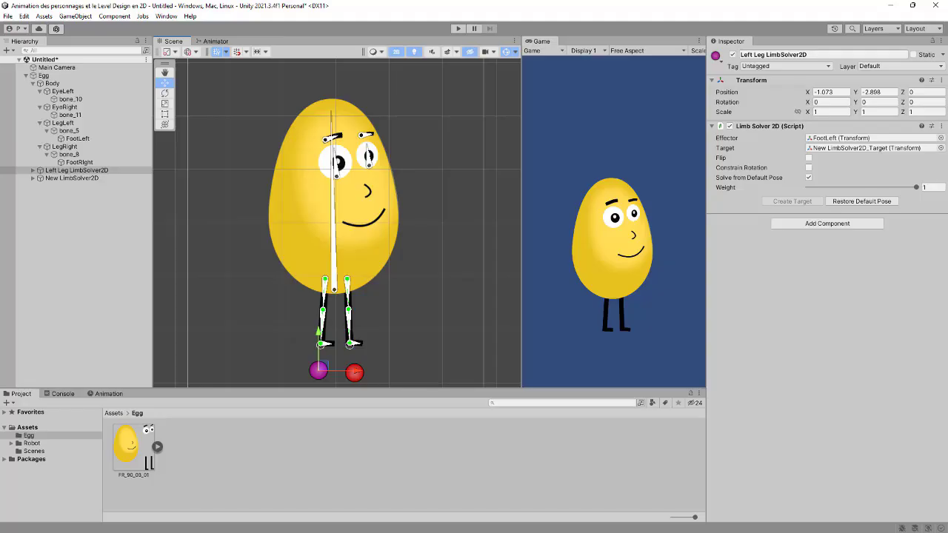
# Rename the FootRight limb solver object as "Right Leg LimbSolver2D"
pyautogui.click(64, 178)
pyautogui.rightClick(63, 177)
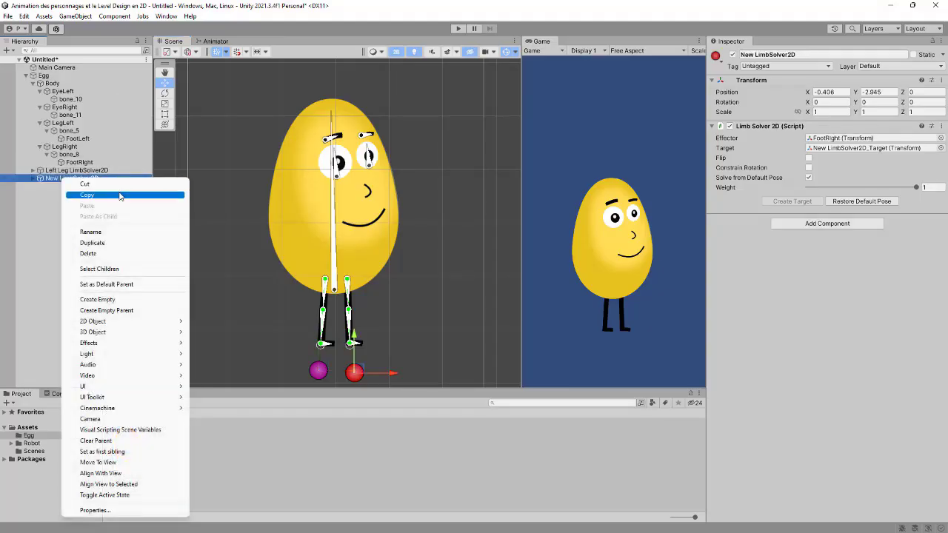
pyautogui.click(91, 231)
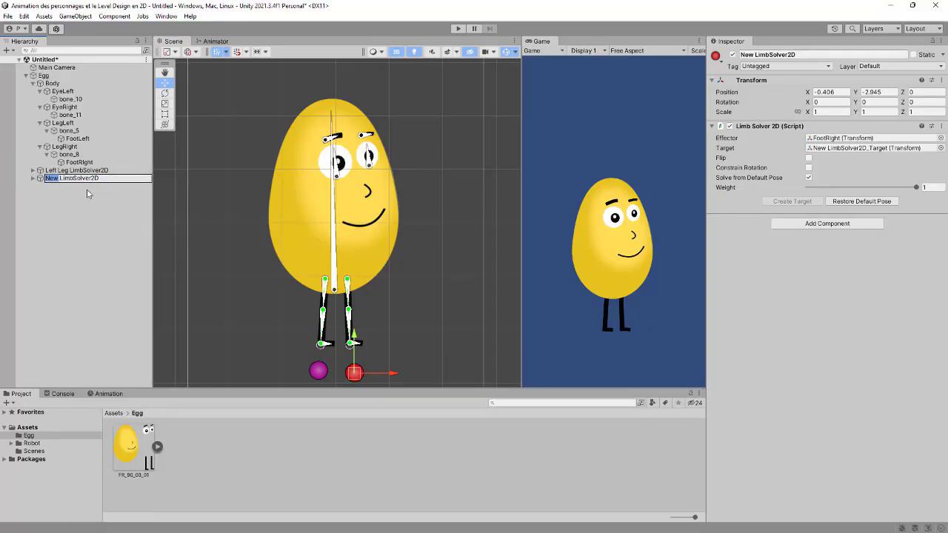
pyautogui.write('Right Leg')
pyautogui.press('BackSpace')
pyautogui.press('Return')
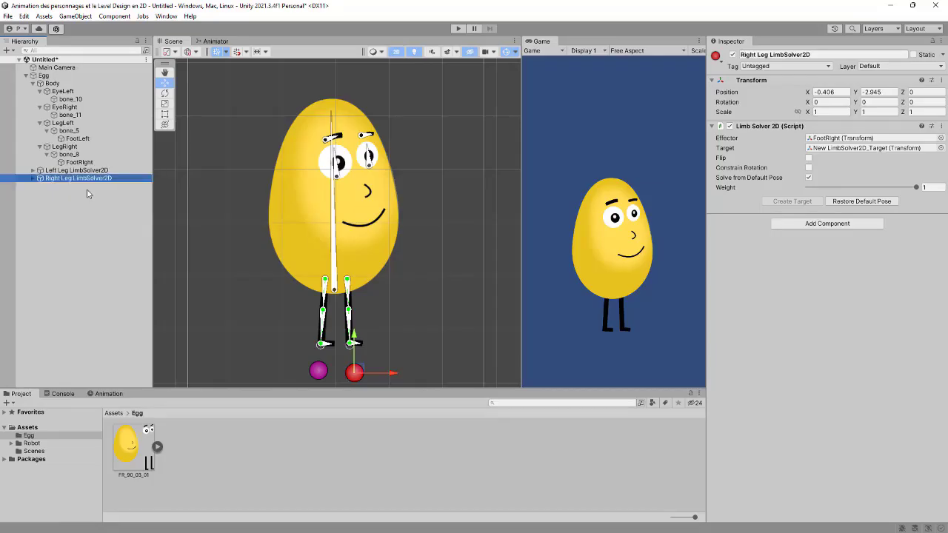